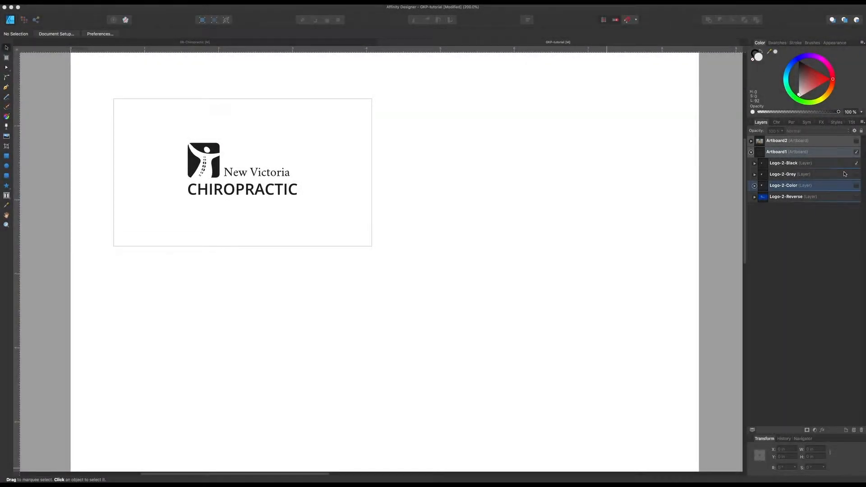
Step: Make the Logo-2-Grey, Logo-2-Color and Logo-2-Reverse layers visible on Artboard1
{"action": "left_click", "coordinate": [856, 174]}
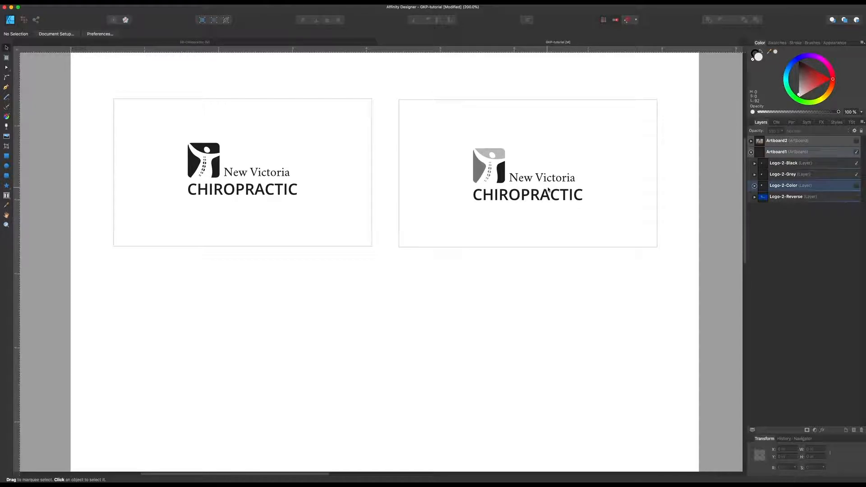
{"action": "left_click", "coordinate": [856, 187]}
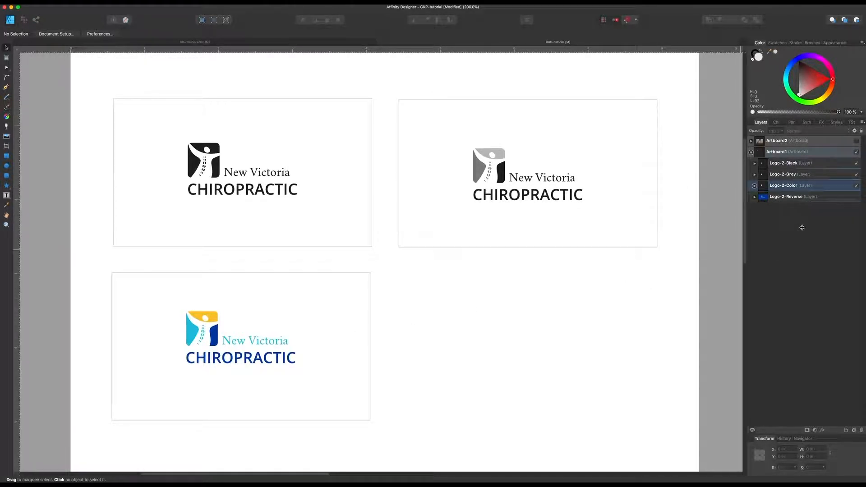
{"action": "left_click", "coordinate": [857, 197]}
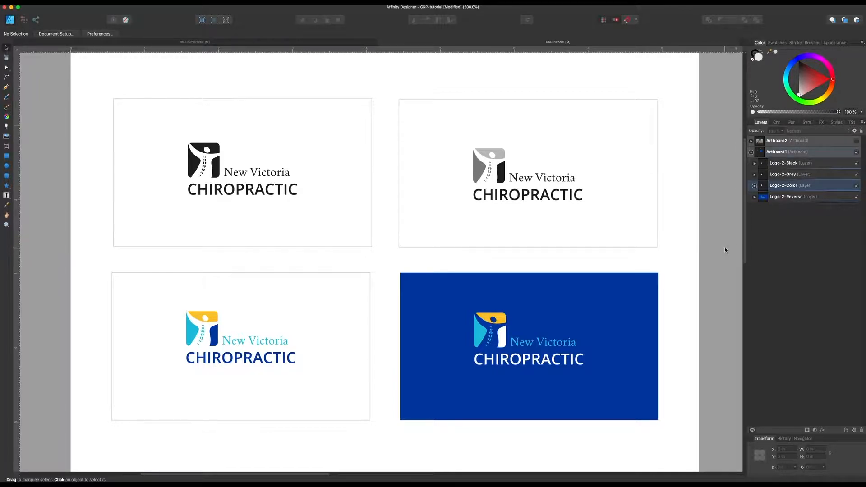
Step: Duplicate the full-colour logo group straight down into the empty area below its framed version
{"action": "scroll", "coordinate": [723, 250], "scroll_direction": "down", "scroll_amount": 3}
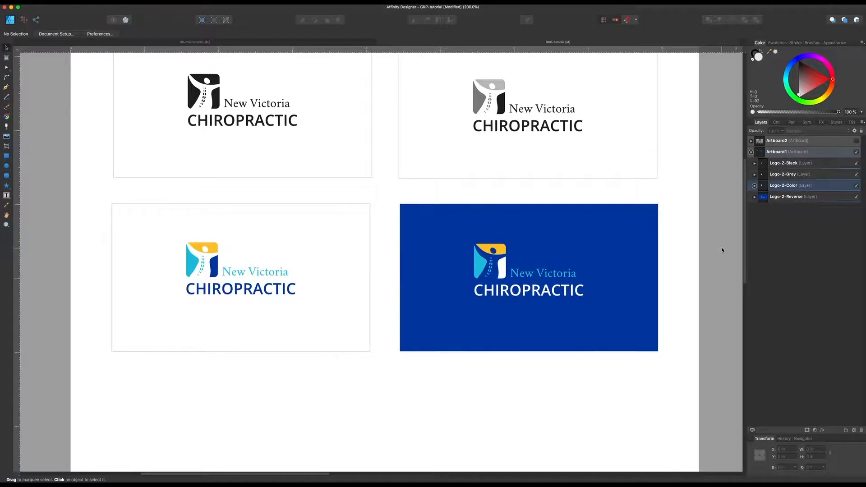
{"action": "scroll", "coordinate": [722, 250], "scroll_direction": "down", "scroll_amount": 2}
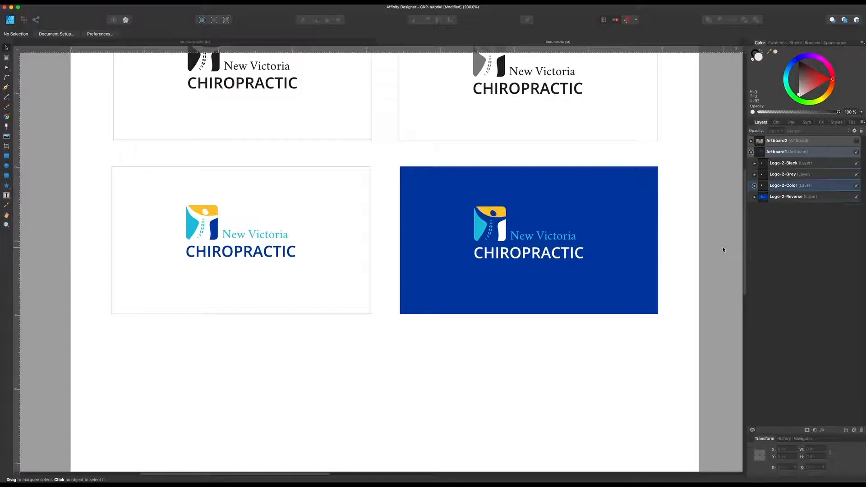
{"action": "left_click", "coordinate": [277, 258]}
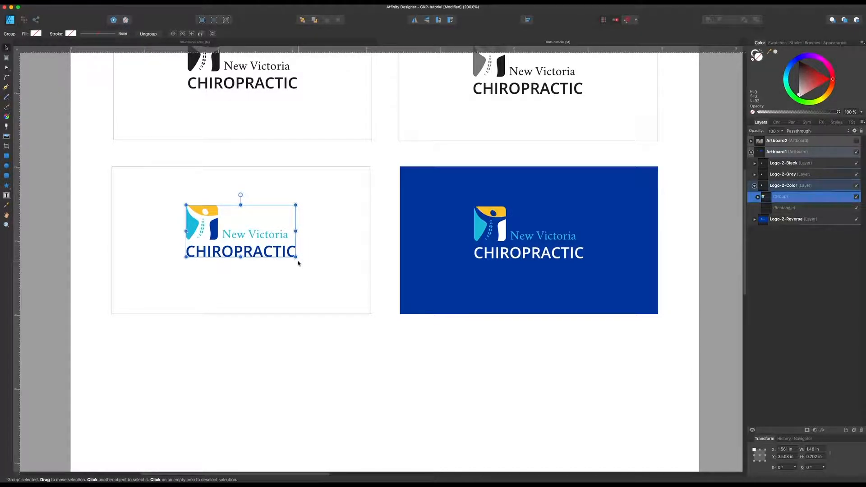
{"action": "left_click_drag", "start_coordinate": [289, 255], "coordinate": [288, 429]}
{"action": "scroll", "coordinate": [327, 408], "scroll_direction": "down", "scroll_amount": 1}
{"action": "scroll", "coordinate": [328, 408], "scroll_direction": "down", "scroll_amount": 2}
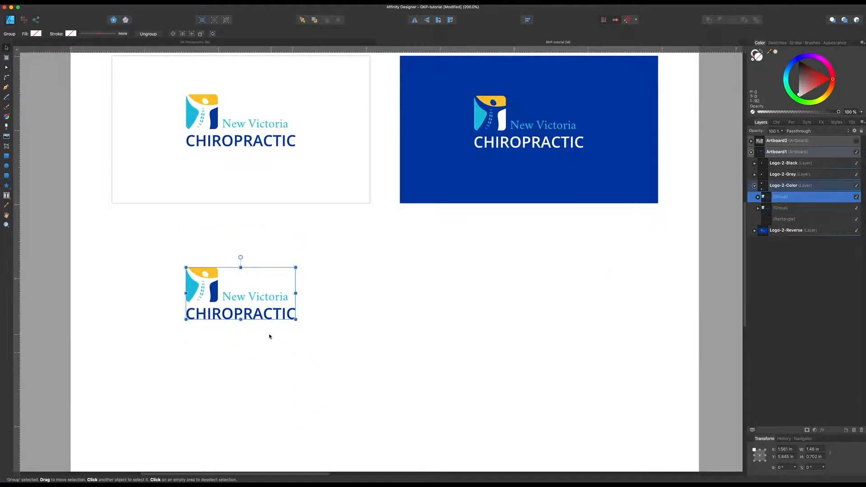
Step: Ungroup the duplicated logo, group its emblem curves together and move the emblem above the New Victoria text
{"action": "key", "text": "super+shift+g"}
{"action": "key", "text": "super+d"}
{"action": "left_click_drag", "start_coordinate": [178, 256], "coordinate": [223, 307]}
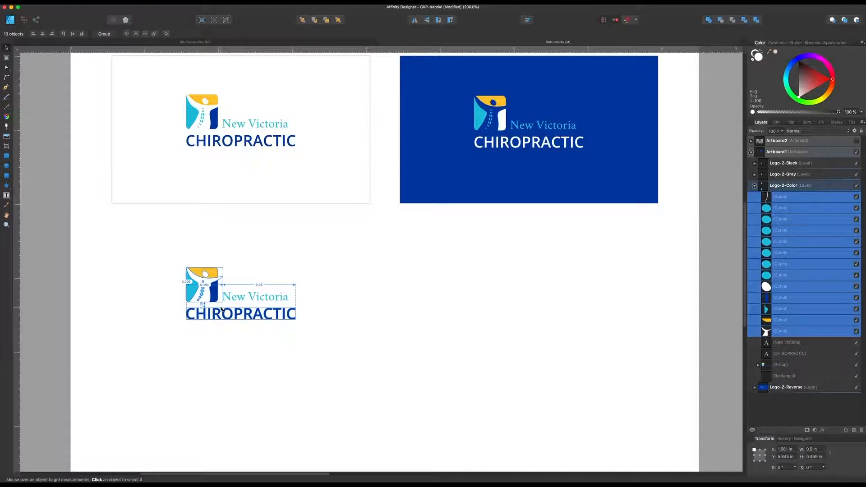
{"action": "key", "text": "super+g"}
{"action": "left_click_drag", "start_coordinate": [221, 308], "coordinate": [247, 300]}
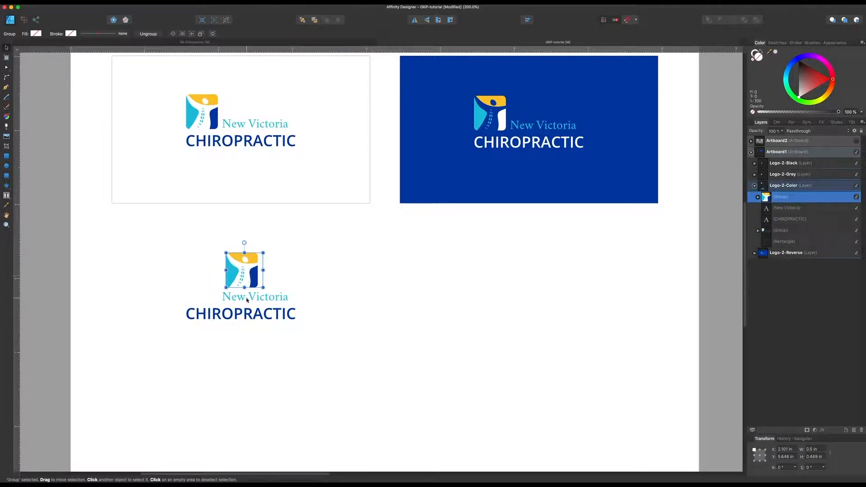
Step: Centre-align the New Victoria and CHIROPRACTIC texts and the emblem horizontally to form a stacked logo
{"action": "left_click", "coordinate": [247, 299]}
{"action": "left_click", "coordinate": [244, 316], "text": "shift"}
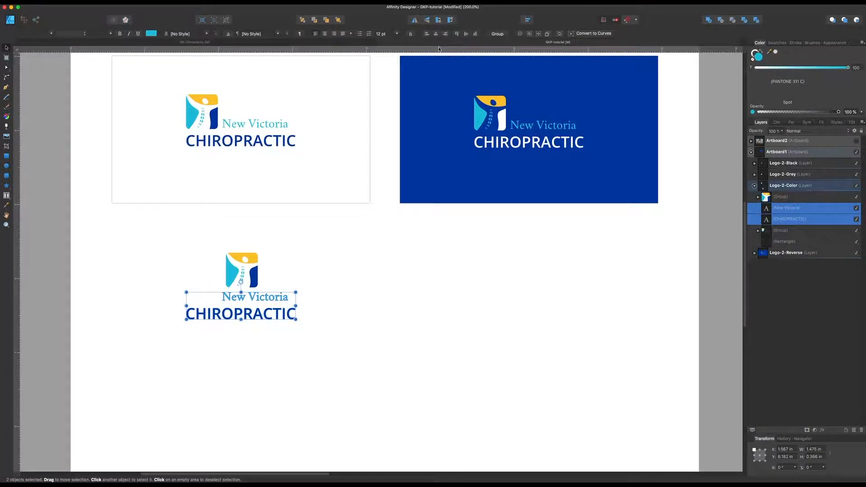
{"action": "left_click", "coordinate": [527, 19]}
{"action": "left_click", "coordinate": [541, 41]}
{"action": "left_click", "coordinate": [250, 273], "text": "shift"}
{"action": "left_click", "coordinate": [527, 19]}
{"action": "left_click", "coordinate": [541, 41]}
{"action": "left_click", "coordinate": [299, 291]}
{"action": "left_click", "coordinate": [244, 284]}
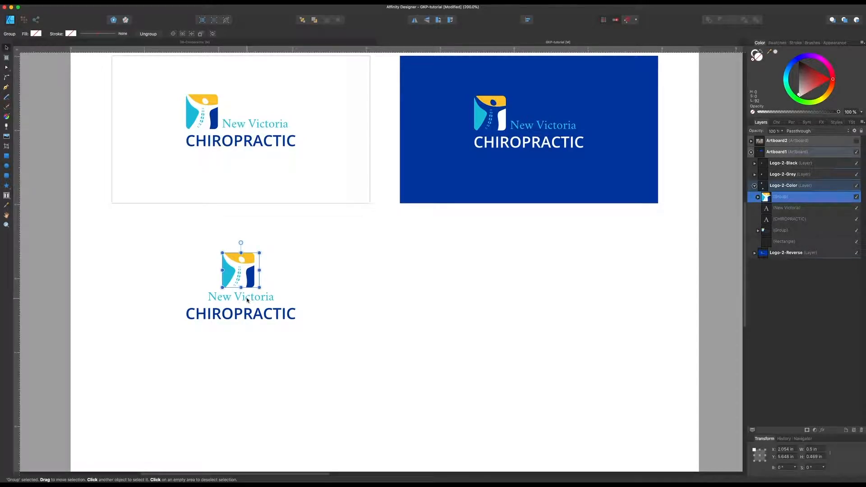
Step: Draw an unfilled square about 1.63 in wide around the stacked logo
{"action": "left_click", "coordinate": [6, 156]}
{"action": "left_click_drag", "start_coordinate": [173, 231], "coordinate": [299, 324]}
{"action": "left_click", "coordinate": [757, 59]}
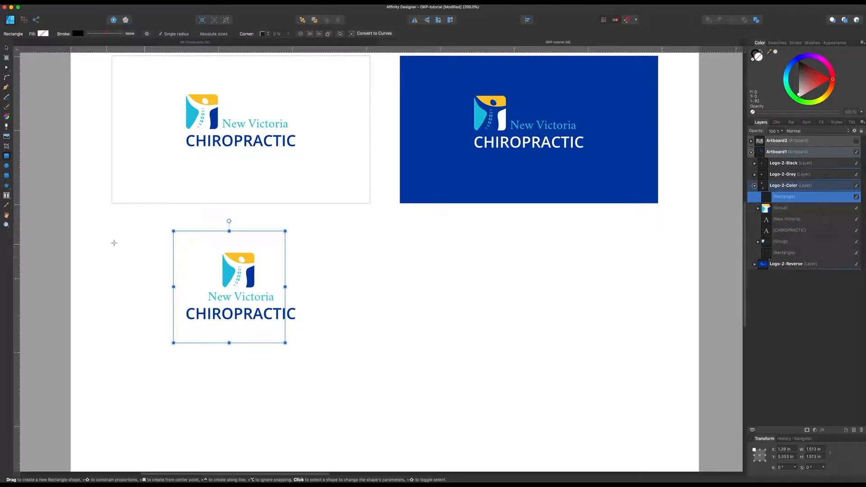
{"action": "left_click_drag", "start_coordinate": [262, 342], "coordinate": [303, 351]}
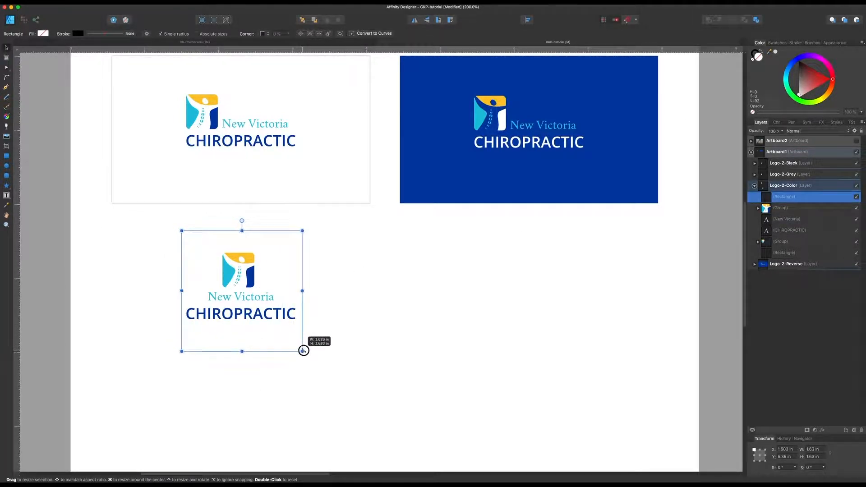
{"action": "left_click", "coordinate": [314, 328]}
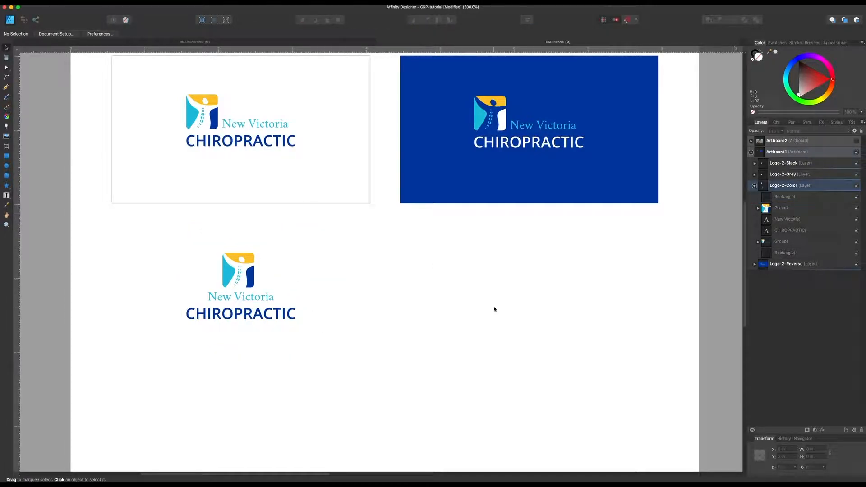
Step: Give the square around the stacked logo a 0.6 pt outline in Black 40%
{"action": "left_click", "coordinate": [784, 196]}
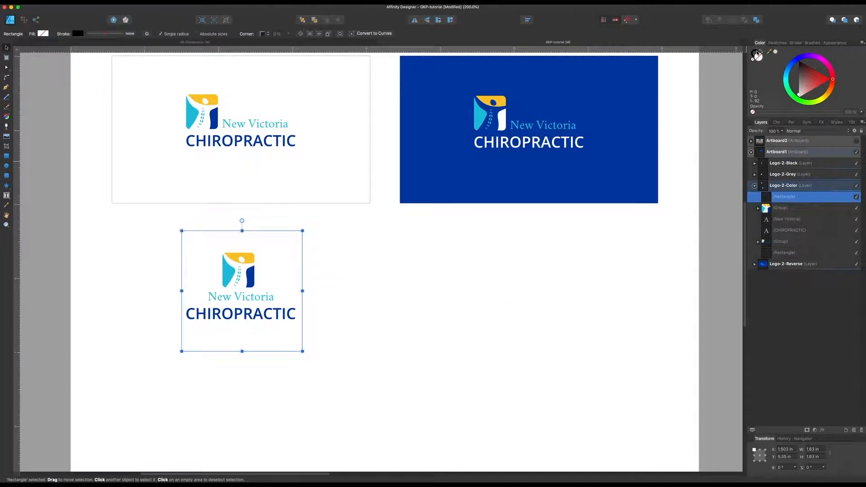
{"action": "left_click", "coordinate": [795, 43]}
{"action": "left_click_drag", "start_coordinate": [767, 62], "coordinate": [773, 62]}
{"action": "left_click", "coordinate": [777, 43]}
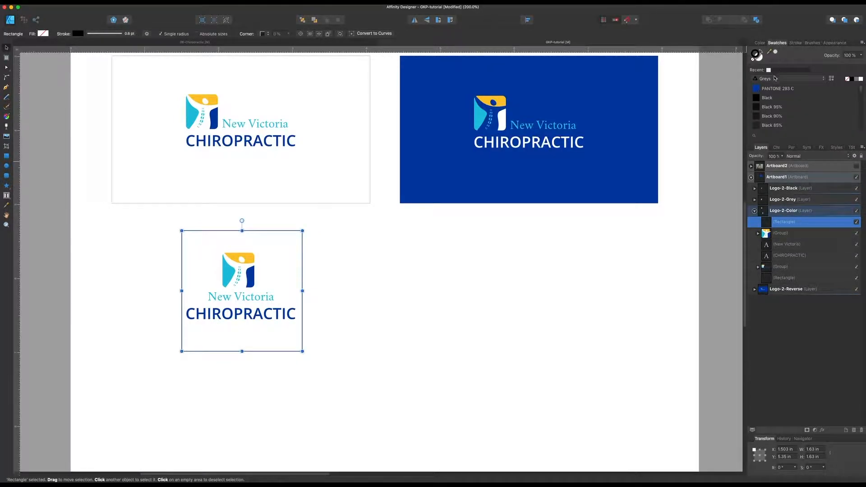
{"action": "scroll", "coordinate": [777, 110], "scroll_direction": "down", "scroll_amount": 5}
{"action": "left_click", "coordinate": [771, 90]}
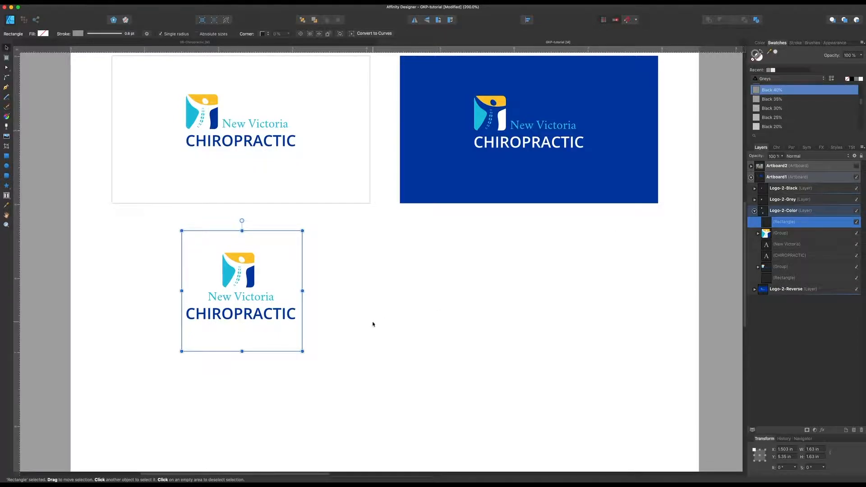
{"action": "left_click", "coordinate": [377, 322]}
Step: Duplicate the square beside the stacked logo and place a copy of the horizontal colour logo in it, scaled to about 1.26 in wide
{"action": "left_click_drag", "start_coordinate": [188, 231], "coordinate": [338, 240]}
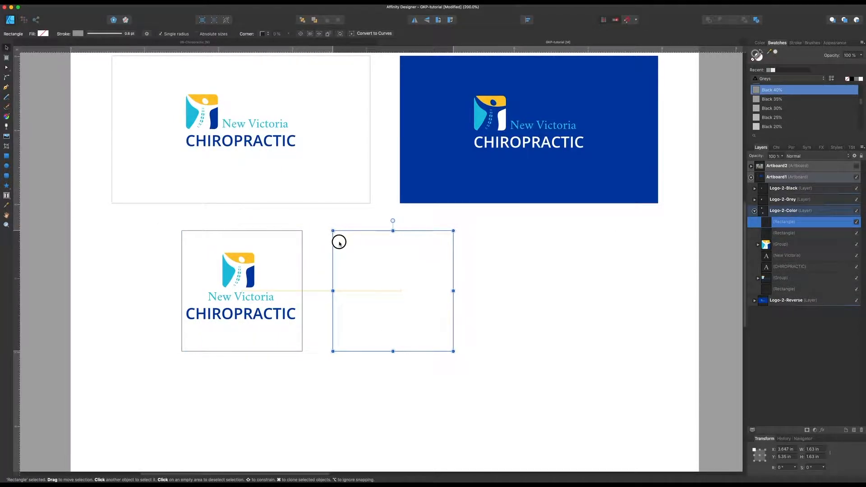
{"action": "left_click", "coordinate": [271, 144]}
{"action": "left_click_drag", "start_coordinate": [270, 147], "coordinate": [415, 316]}
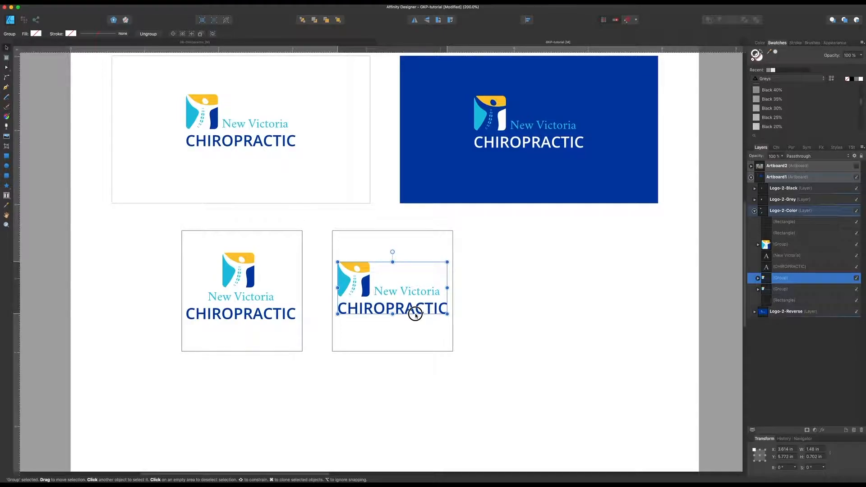
{"action": "left_click_drag", "start_coordinate": [446, 313], "coordinate": [428, 311]}
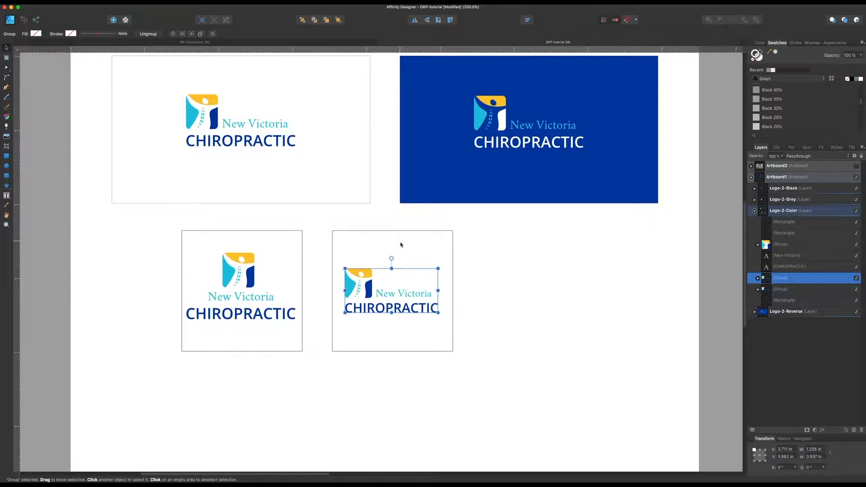
{"action": "left_click", "coordinate": [404, 255]}
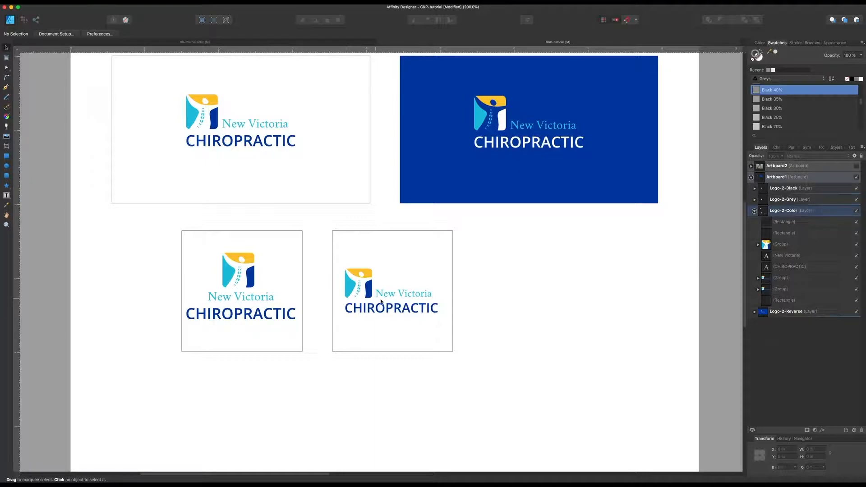
Step: Resize the frame around the horizontal logo copy into a wide banner about 4.43 by 1.03 in
{"action": "left_click", "coordinate": [392, 234]}
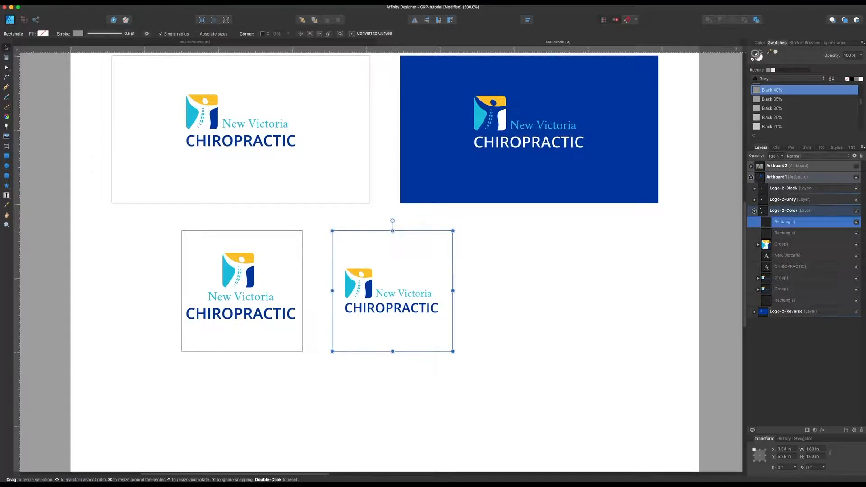
{"action": "left_click_drag", "start_coordinate": [392, 231], "coordinate": [392, 253]}
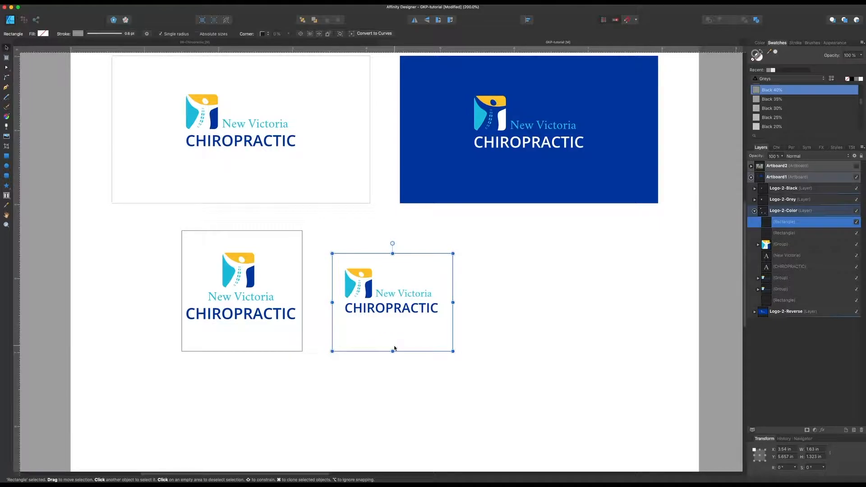
{"action": "left_click_drag", "start_coordinate": [393, 351], "coordinate": [392, 330]}
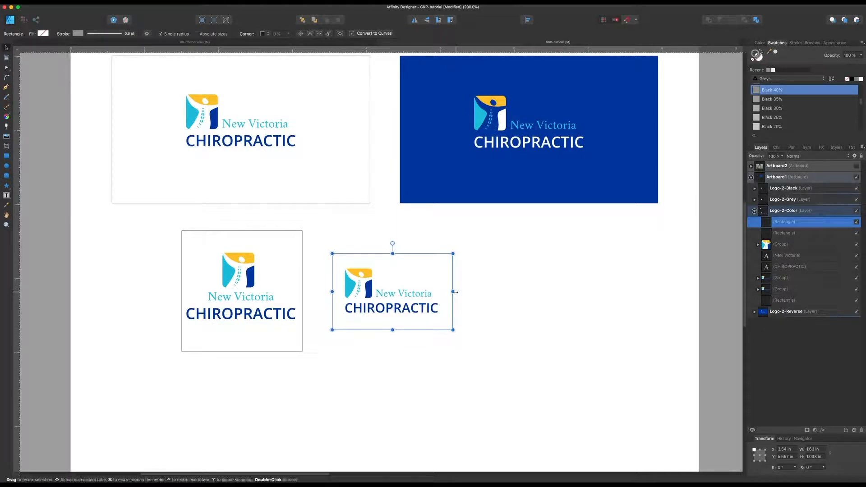
{"action": "left_click_drag", "start_coordinate": [453, 292], "coordinate": [660, 291]}
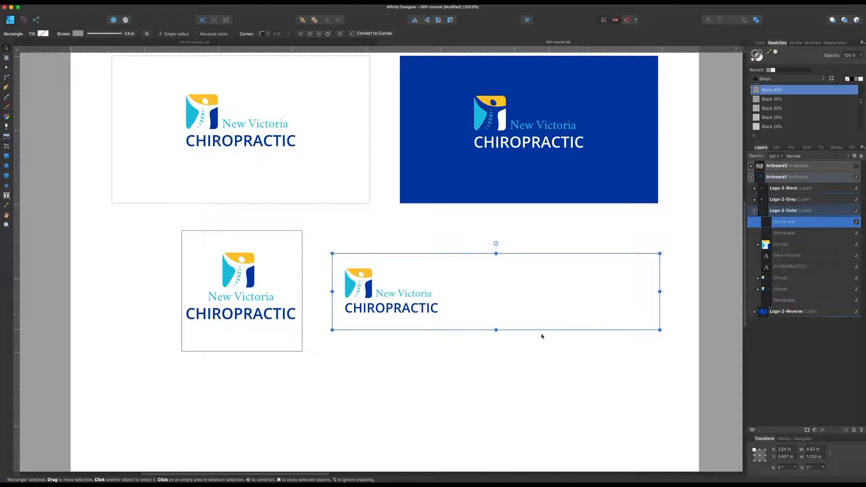
{"action": "left_click", "coordinate": [460, 368]}
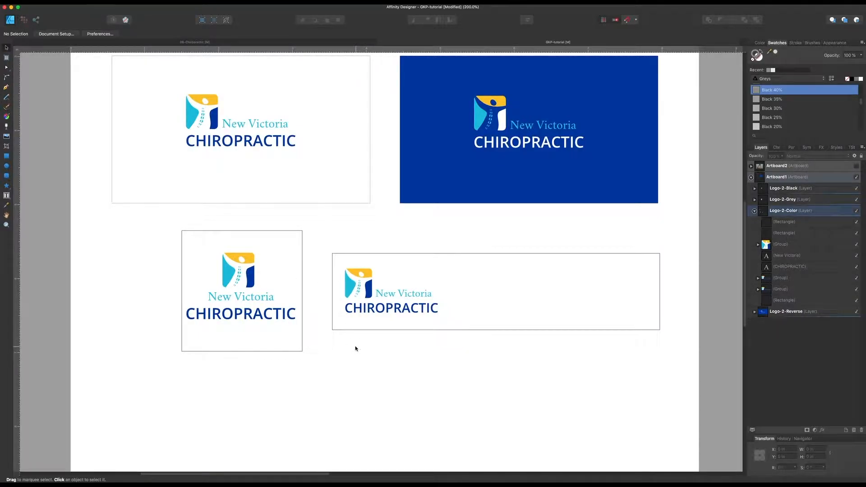
Step: Duplicate the emblem of the stacked logo and place the copy below the square frame, in line with the original emblem
{"action": "left_click", "coordinate": [363, 293]}
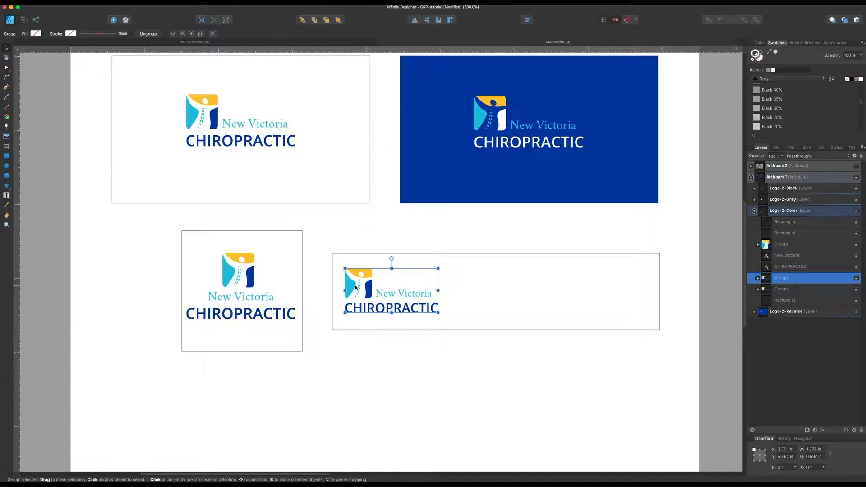
{"action": "left_click", "coordinate": [266, 273]}
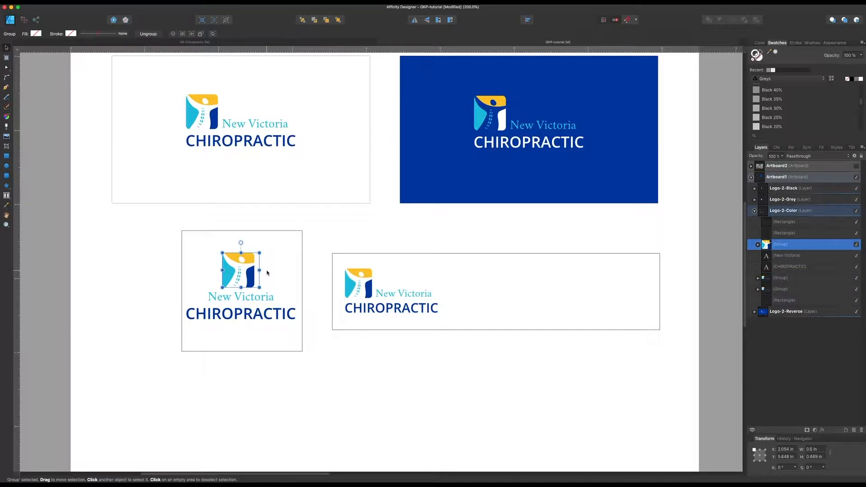
{"action": "key", "text": "super+j"}
{"action": "left_click_drag", "start_coordinate": [249, 277], "coordinate": [253, 433]}
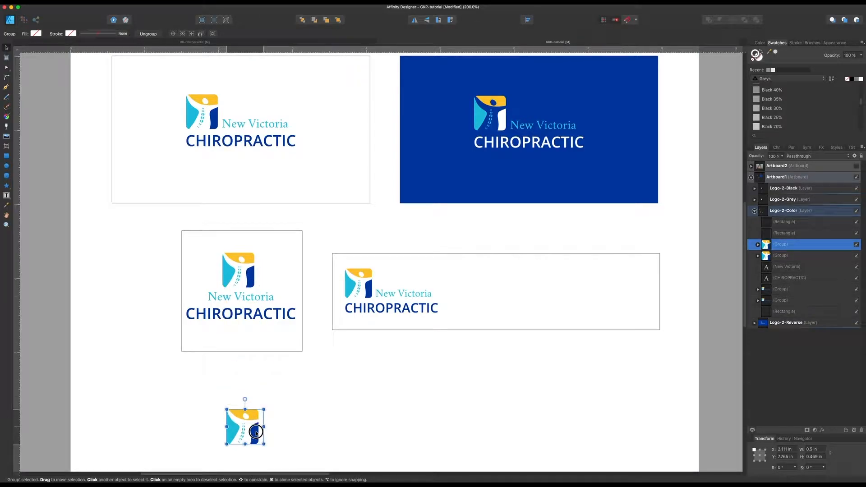
{"action": "scroll", "coordinate": [295, 396], "scroll_direction": "down", "scroll_amount": 3}
{"action": "scroll", "coordinate": [294, 396], "scroll_direction": "down", "scroll_amount": 2}
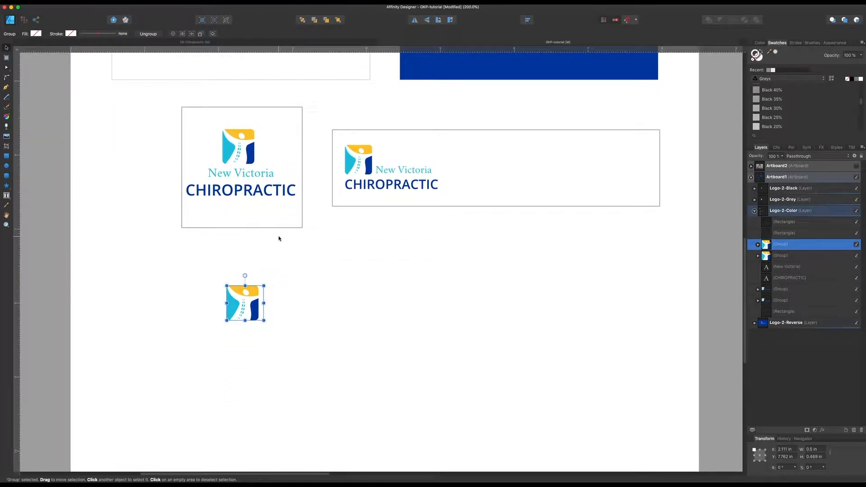
{"action": "left_click_drag", "start_coordinate": [246, 307], "coordinate": [239, 339]}
{"action": "left_click", "coordinate": [271, 322]}
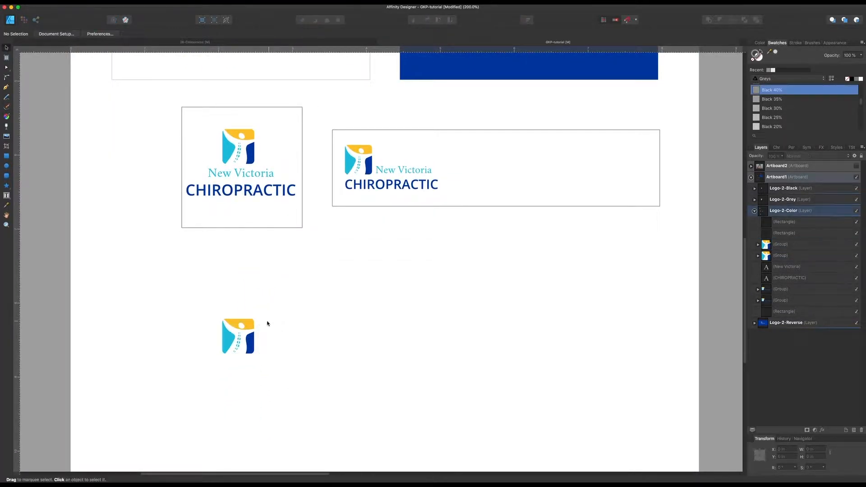
Step: Draw a rounded square about 0.53 in wide beside the emblem copy and set its corner radius to 8%
{"action": "left_click", "coordinate": [6, 176]}
{"action": "left_click_drag", "start_coordinate": [261, 320], "coordinate": [300, 359]}
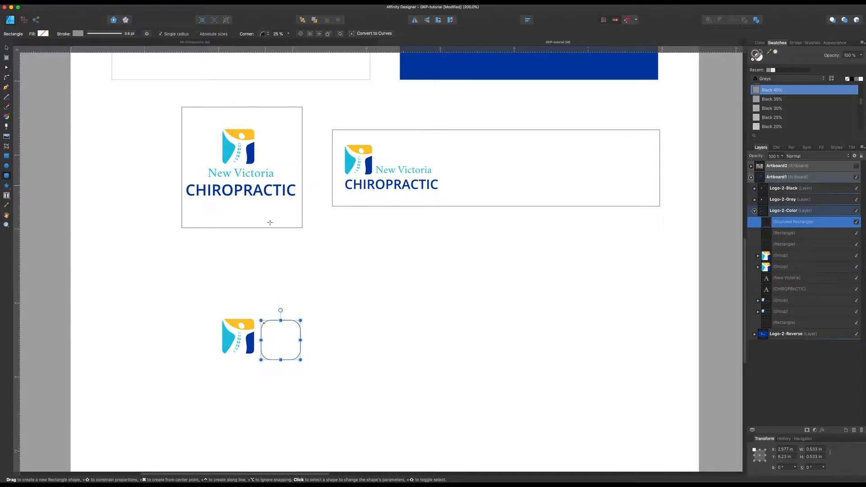
{"action": "left_click", "coordinate": [288, 34]}
{"action": "left_click_drag", "start_coordinate": [288, 41], "coordinate": [283, 42]}
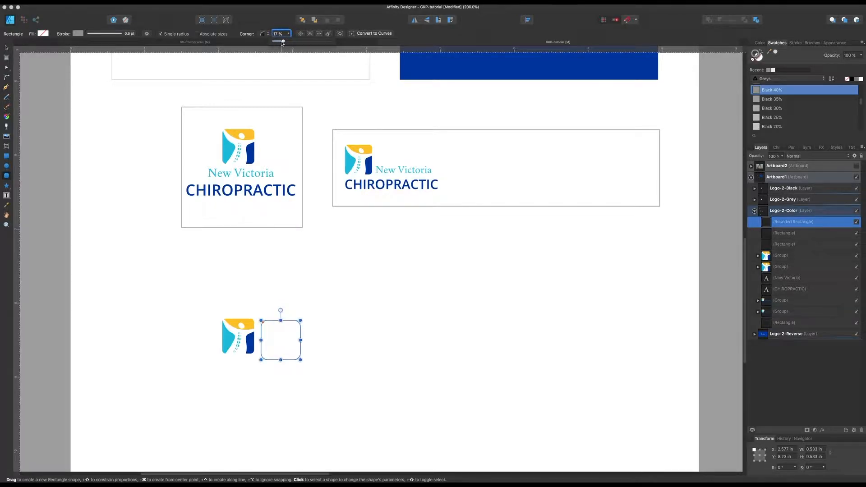
{"action": "key", "text": "super+8"}
{"action": "key", "text": "super+1"}
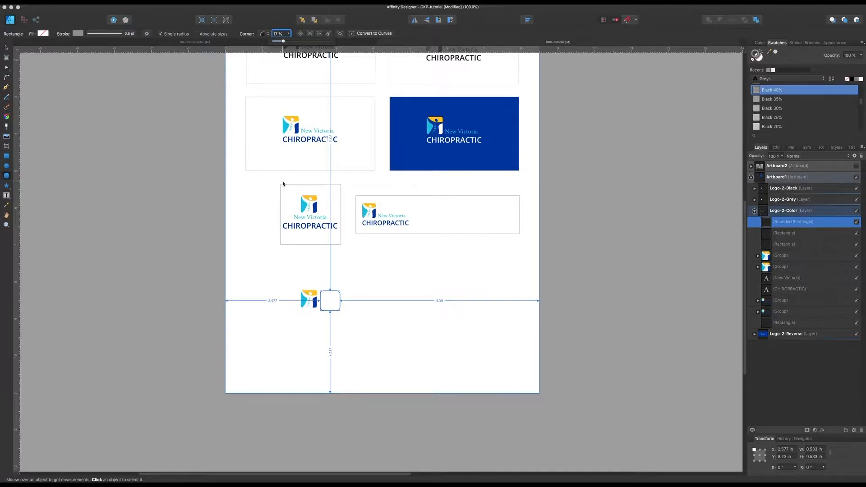
{"action": "key", "text": "super+alt+0"}
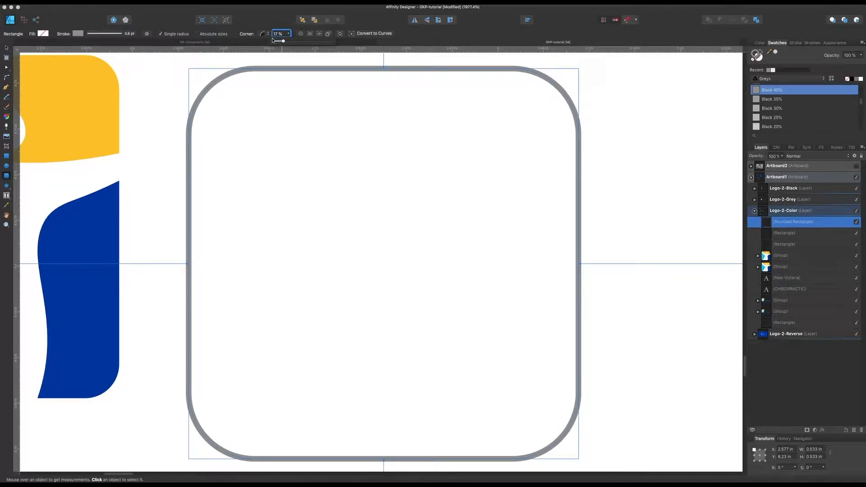
{"action": "left_click_drag", "start_coordinate": [281, 41], "coordinate": [278, 40]}
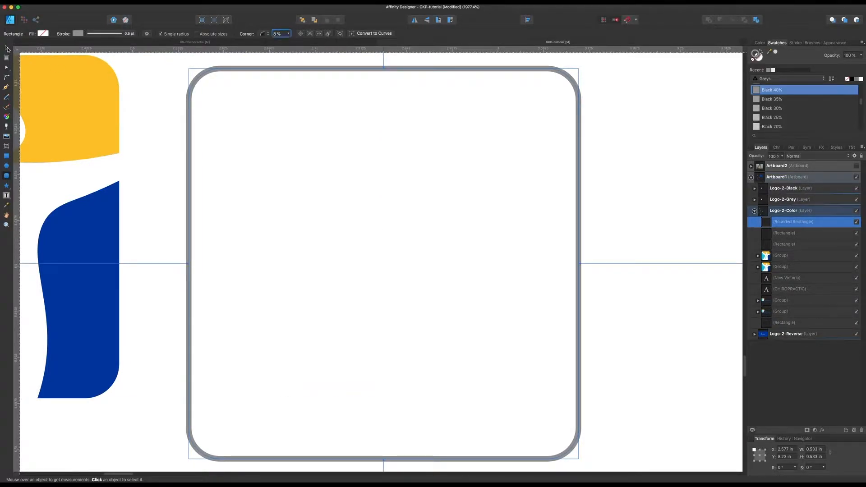
Step: Duplicate the rounded square to its right and place the emblem copy inside the first rounded square
{"action": "key", "text": "super+minus"}
{"action": "key", "text": "super+minus"}
{"action": "scroll", "coordinate": [135, 95], "scroll_direction": "down", "scroll_amount": 1}
{"action": "left_click", "coordinate": [216, 86]}
{"action": "left_click", "coordinate": [298, 165]}
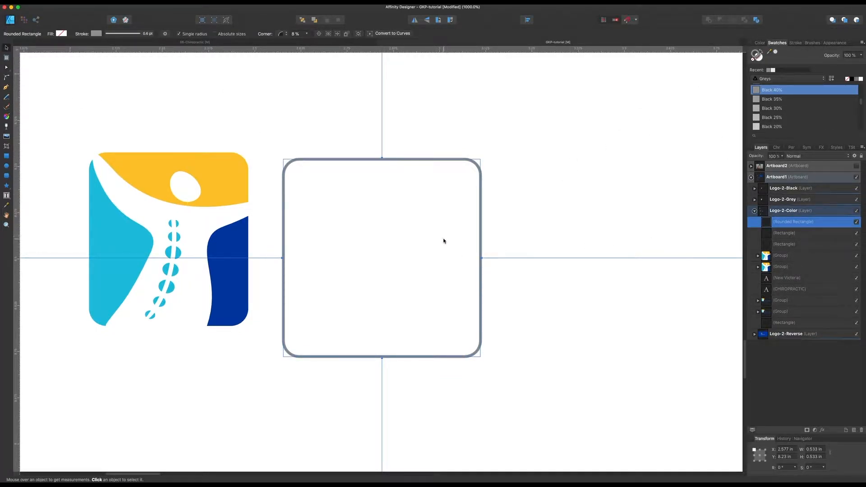
{"action": "left_click_drag", "start_coordinate": [408, 158], "coordinate": [637, 175]}
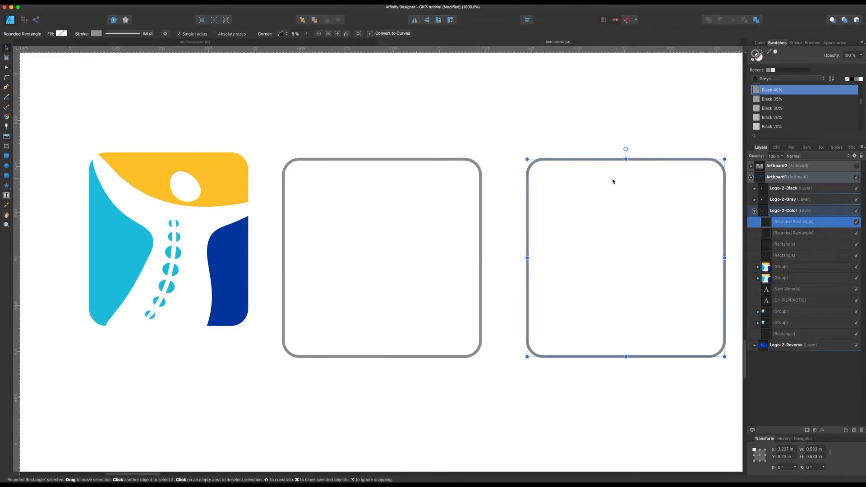
{"action": "left_click_drag", "start_coordinate": [234, 255], "coordinate": [442, 274]}
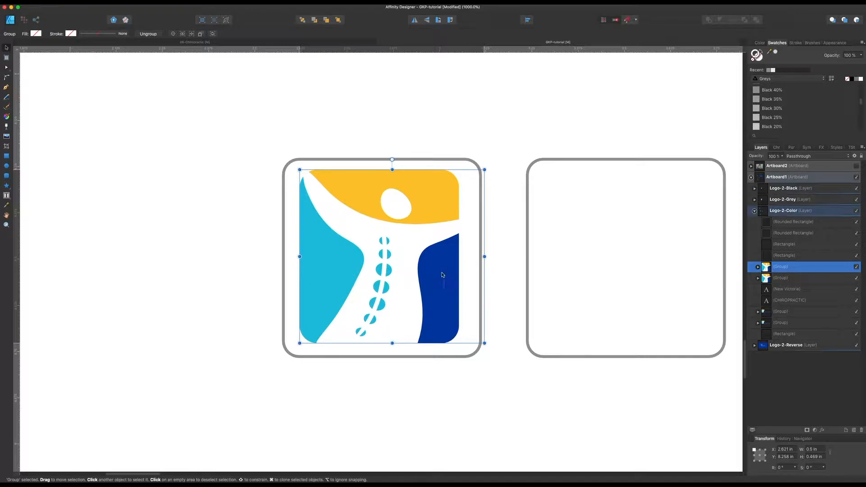
{"action": "left_click", "coordinate": [430, 148]}
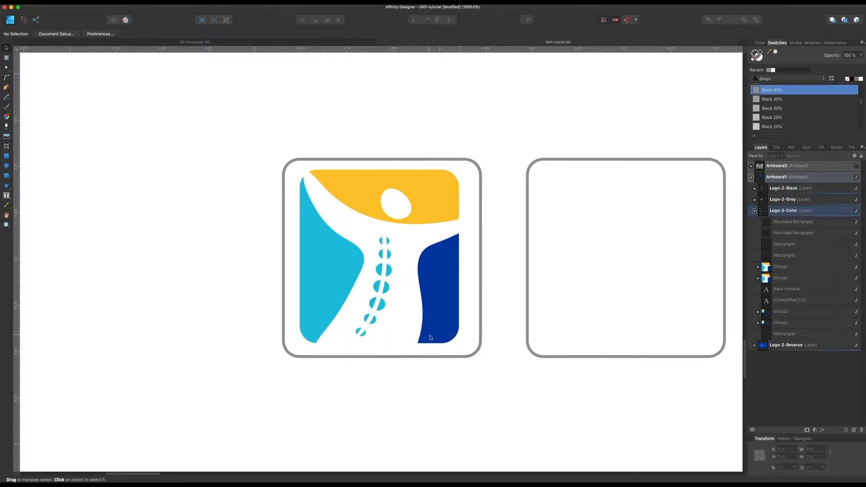
Step: Duplicate the framed emblem onto the second rounded square and enlarge it to about 0.62 in wide so it overfills the frame
{"action": "mouse_move", "coordinate": [438, 303]}
{"action": "left_mouse_down"}
{"action": "mouse_move", "coordinate": [427, 319]}
{"action": "mouse_move", "coordinate": [400, 315]}
{"action": "mouse_move", "coordinate": [523, 318]}
{"action": "mouse_move", "coordinate": [545, 313]}
{"action": "mouse_move", "coordinate": [547, 296]}
{"action": "left_mouse_up"}
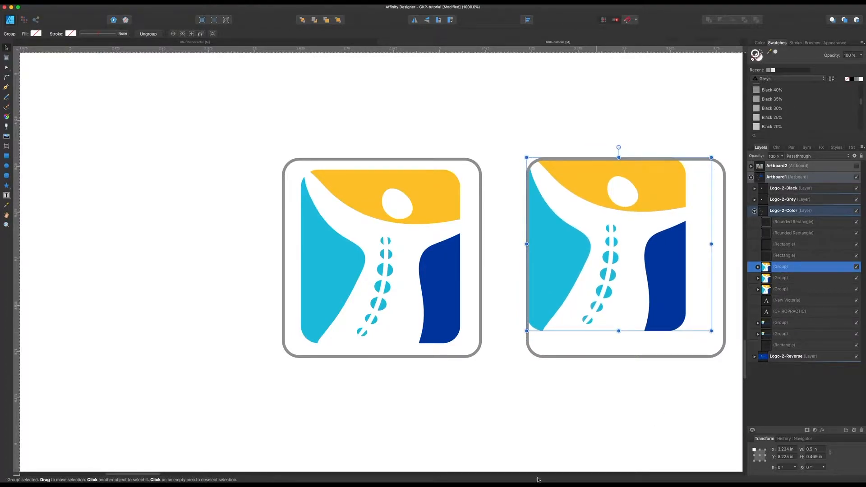
{"action": "scroll", "coordinate": [543, 452], "scroll_direction": "right", "scroll_amount": 5}
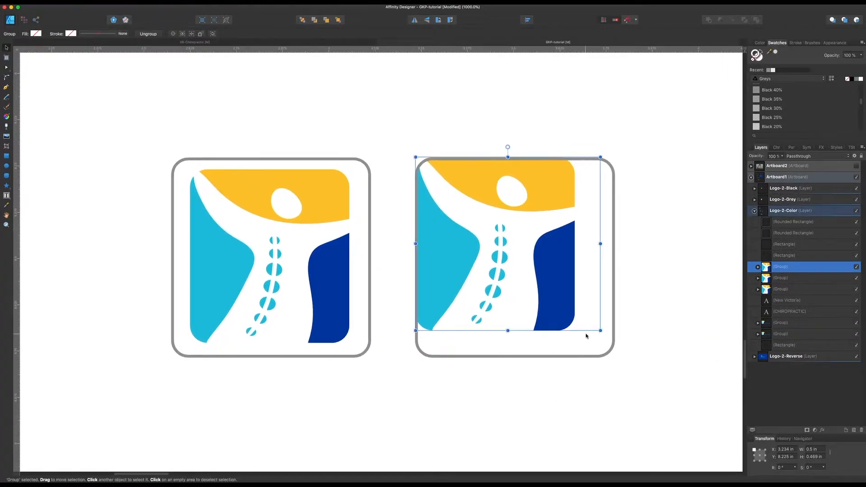
{"action": "left_click_drag", "start_coordinate": [600, 331], "coordinate": [644, 372]}
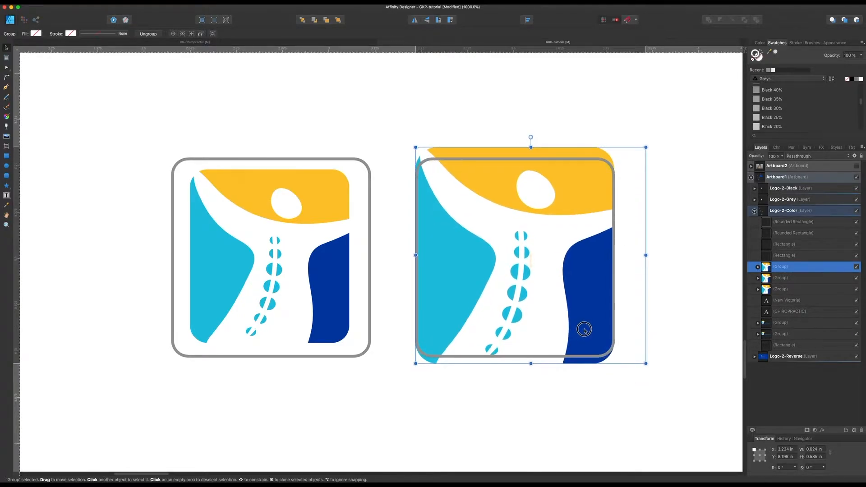
Step: Clip the enlarged emblem inside the second rounded square by nesting its group in that shape
{"action": "left_click", "coordinate": [598, 160]}
{"action": "left_click_drag", "start_coordinate": [769, 268], "coordinate": [779, 232]}
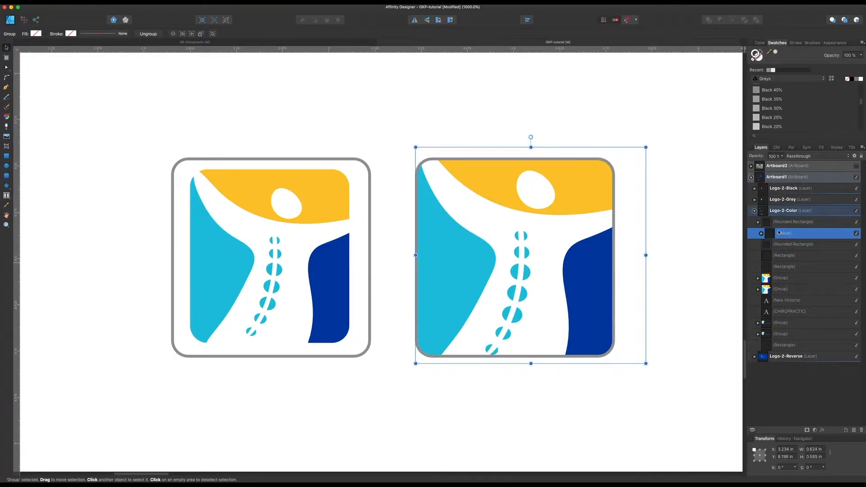
{"action": "left_click", "coordinate": [689, 253]}
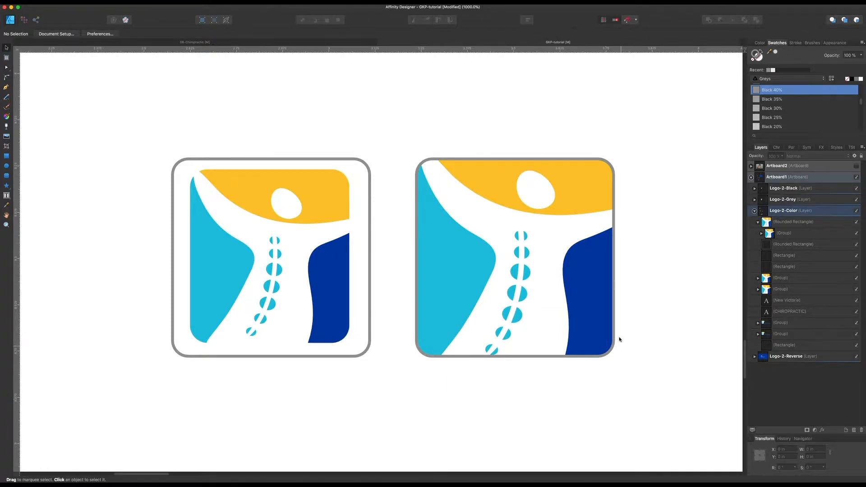
Step: Remove the outline from the rounded square that clips the enlarged emblem
{"action": "left_click", "coordinate": [614, 224]}
{"action": "left_click", "coordinate": [753, 60]}
{"action": "left_click", "coordinate": [696, 112]}
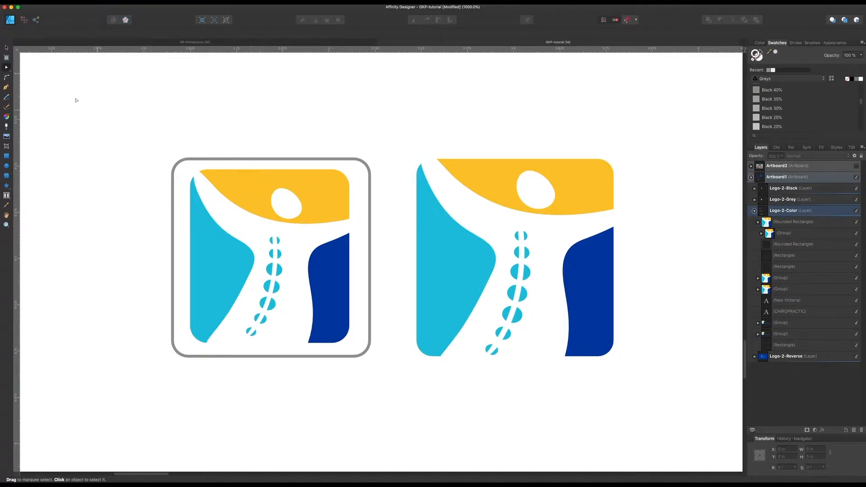
{"action": "left_click", "coordinate": [6, 48]}
Step: Copy the borderless emblem icon, go to Artboard2 and make that artboard visible
{"action": "left_click", "coordinate": [476, 206]}
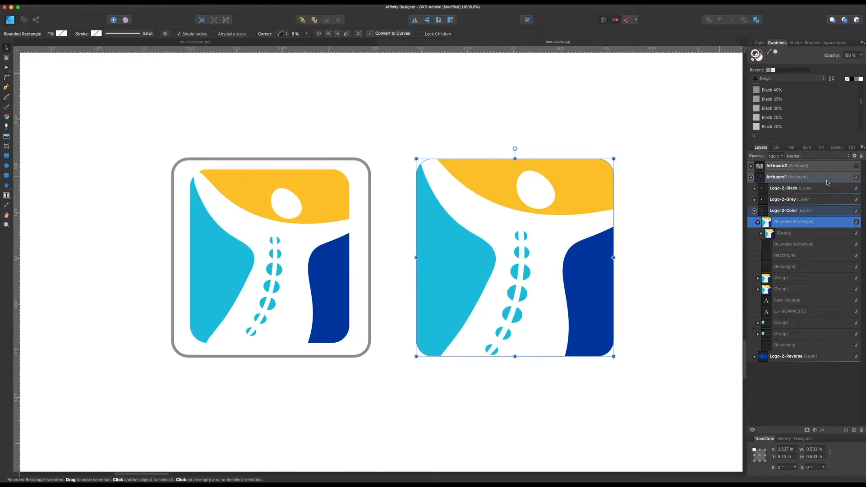
{"action": "double_click", "coordinate": [789, 167]}
{"action": "double_click", "coordinate": [761, 167]}
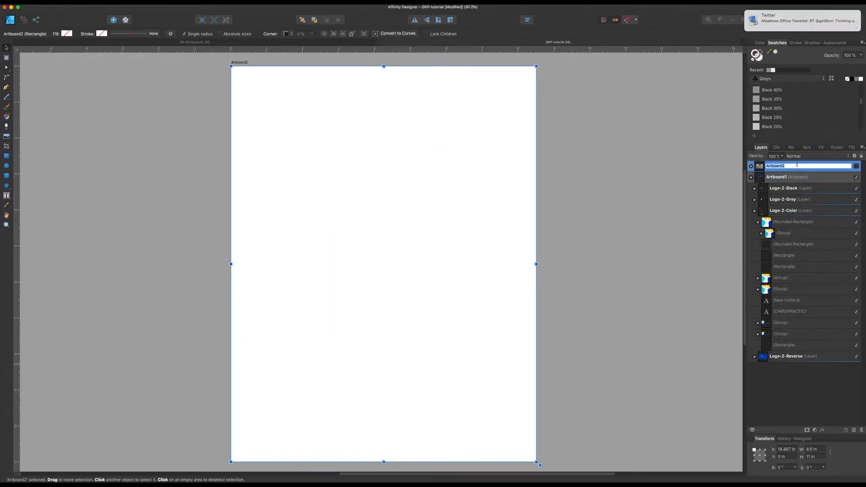
{"action": "left_click", "coordinate": [856, 167]}
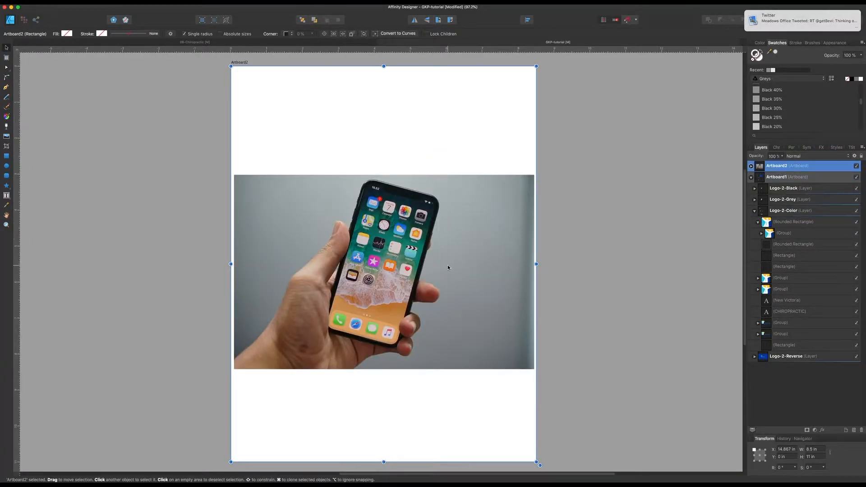
Step: Paste the icon above the phone photo beside the Settings app, scale it to about 0.31 in and rotate it -15°
{"action": "left_click", "coordinate": [407, 270]}
{"action": "key", "text": "super+2"}
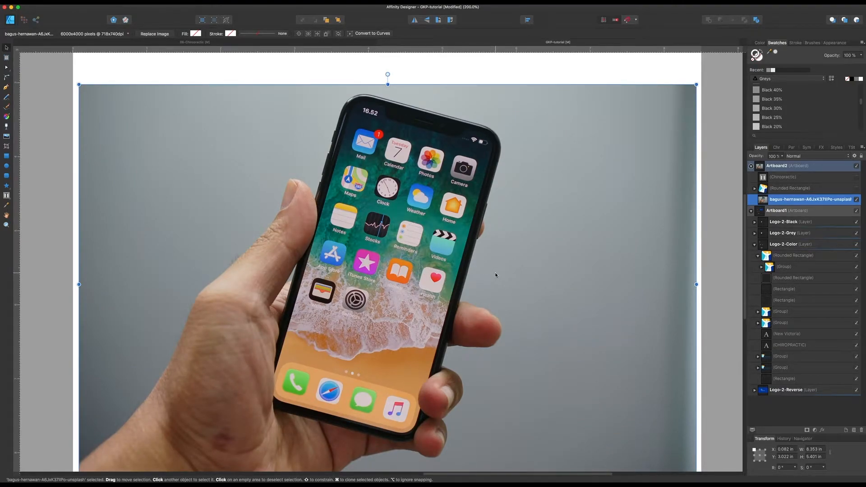
{"action": "key", "text": "super+v"}
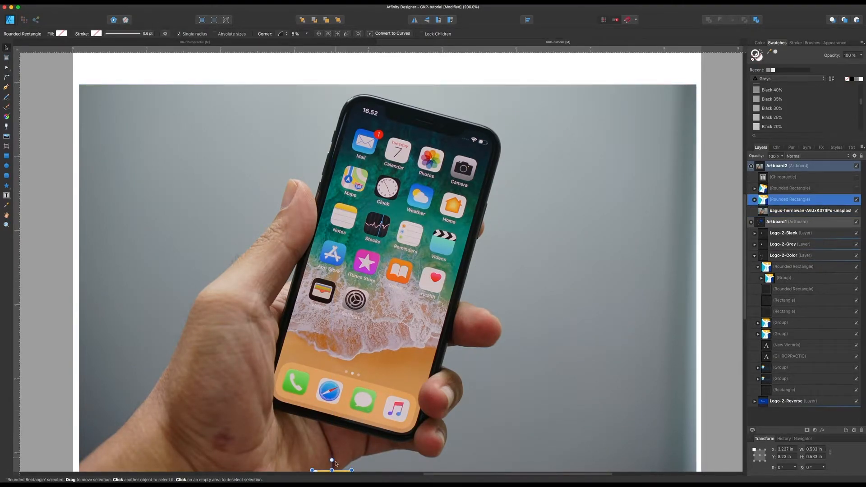
{"action": "left_click_drag", "start_coordinate": [345, 472], "coordinate": [400, 299]}
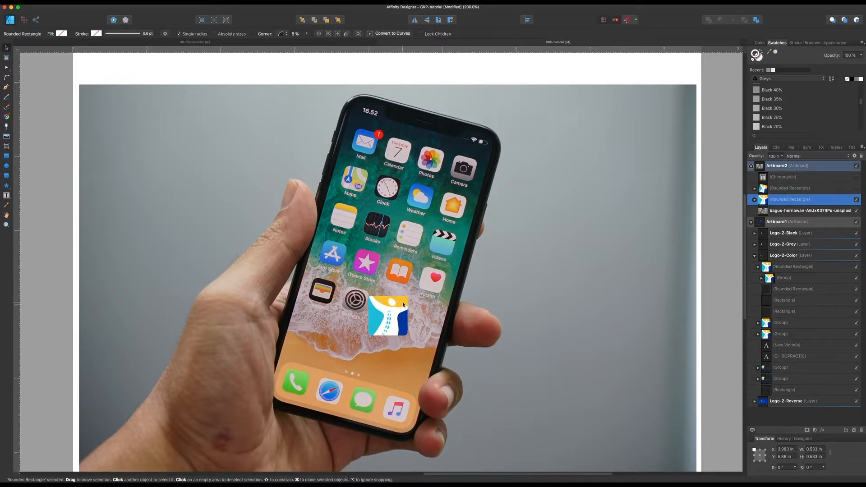
{"action": "left_click_drag", "start_coordinate": [408, 335], "coordinate": [390, 317]}
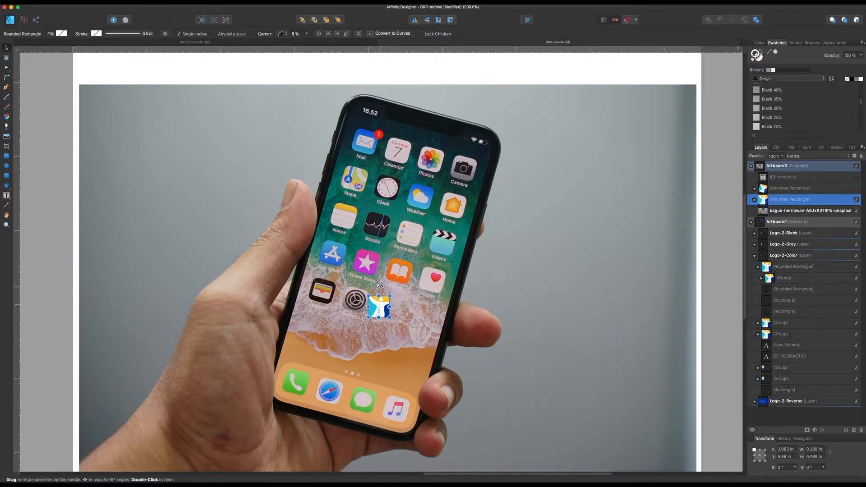
{"action": "left_click_drag", "start_coordinate": [381, 285], "coordinate": [394, 315]}
Step: Show the hidden Chiropractic label on the phone screen and fine-position the emblem icon centred above it
{"action": "key", "text": "super+8"}
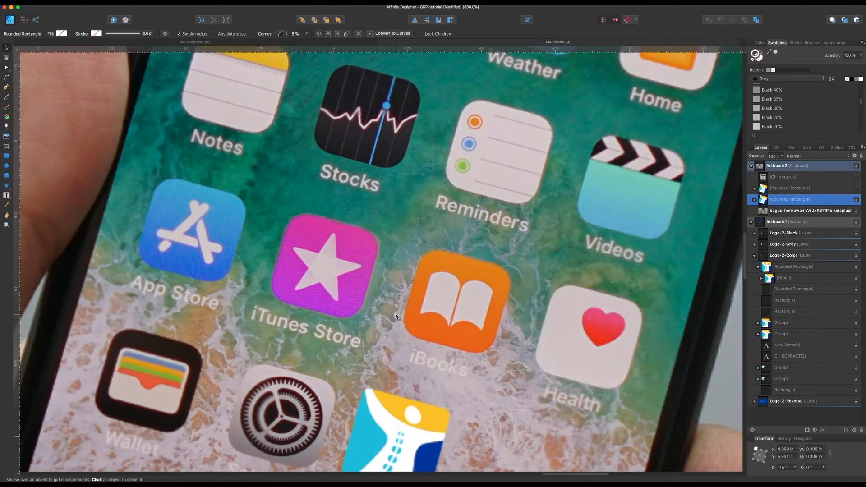
{"action": "scroll", "coordinate": [397, 311], "scroll_direction": "down", "scroll_amount": 5}
{"action": "left_click_drag", "start_coordinate": [403, 296], "coordinate": [401, 302]}
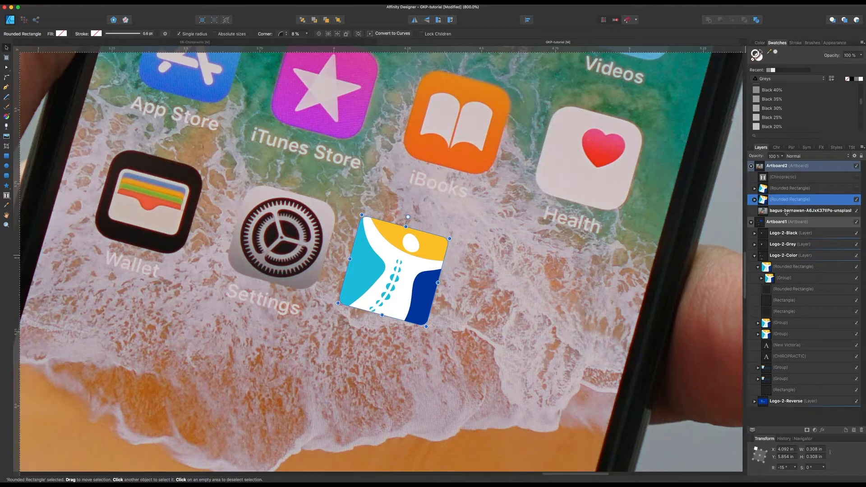
{"action": "left_click", "coordinate": [857, 177]}
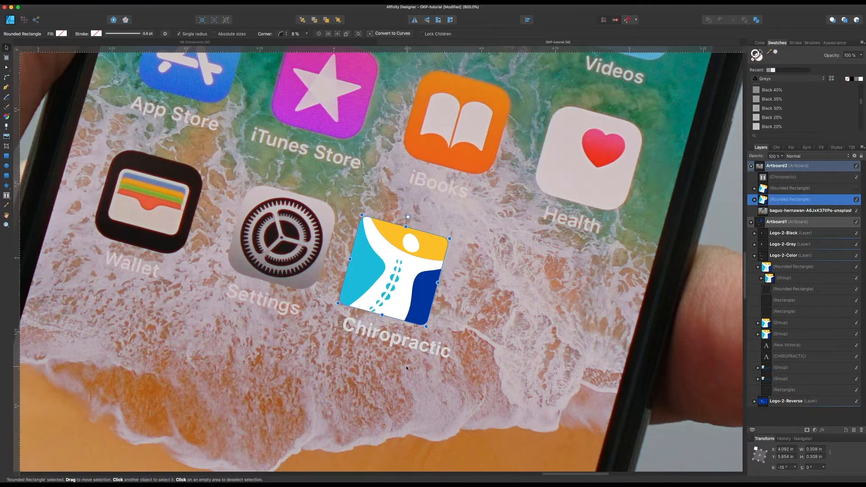
{"action": "left_click_drag", "start_coordinate": [385, 298], "coordinate": [408, 305]}
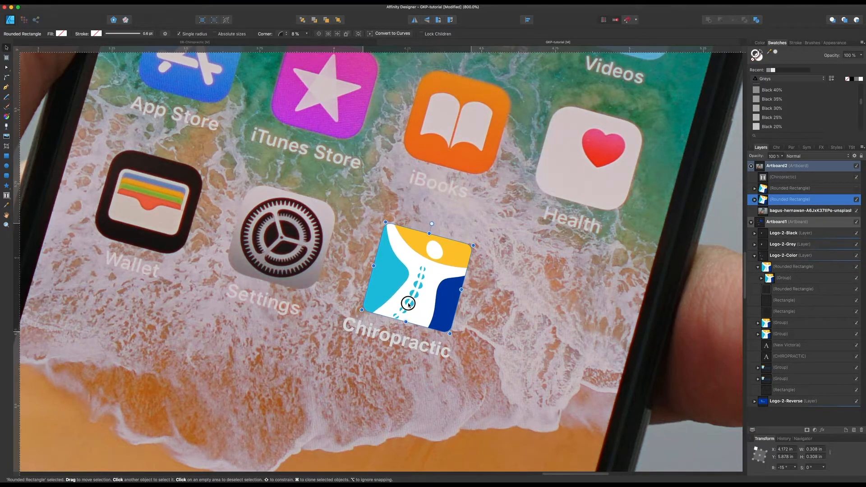
{"action": "left_click", "coordinate": [477, 334]}
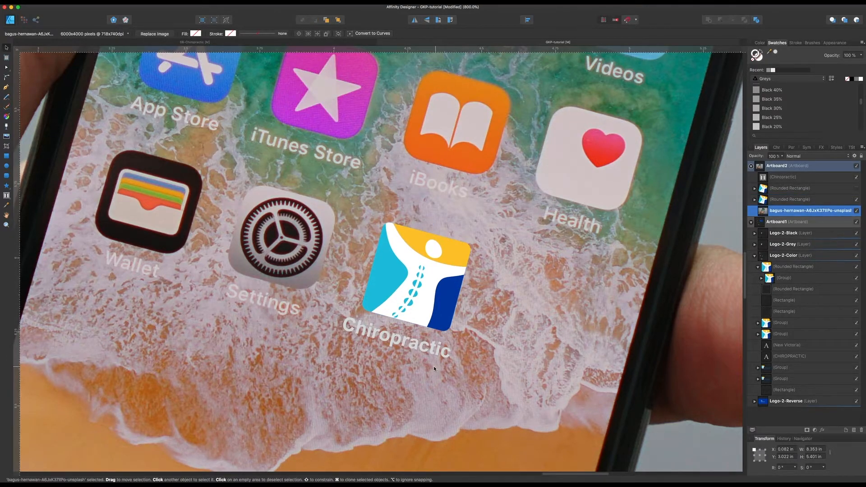
Step: Review the app icon in the phone mockup, and the full set of logo variations on Artboard1
{"action": "key", "text": "super+minus"}
{"action": "key", "text": "super+minus"}
{"action": "key", "text": "super+minus"}
{"action": "key", "text": "super+minus"}
{"action": "key", "text": "super+minus"}
{"action": "key", "text": "super+minus"}
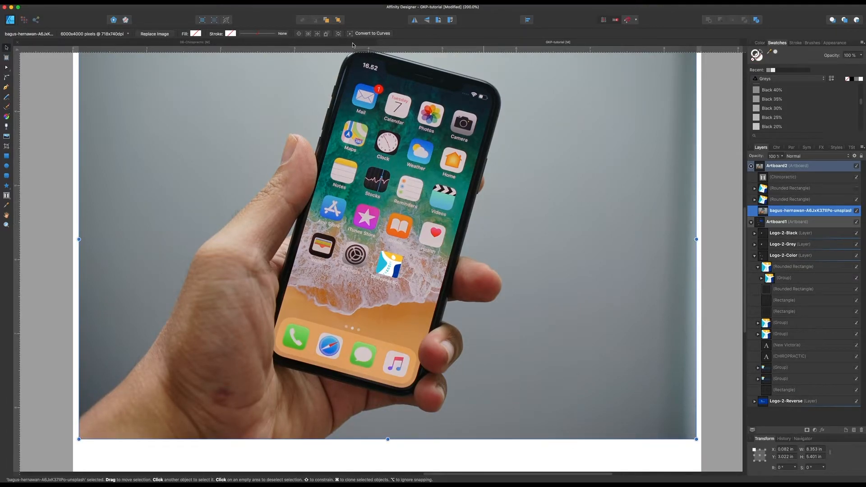
{"action": "double_click", "coordinate": [760, 221]}
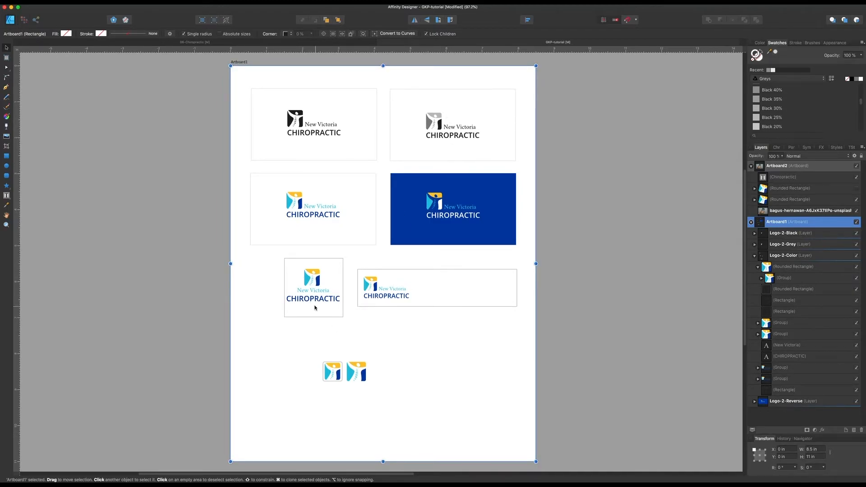
{"action": "left_click", "coordinate": [383, 331]}
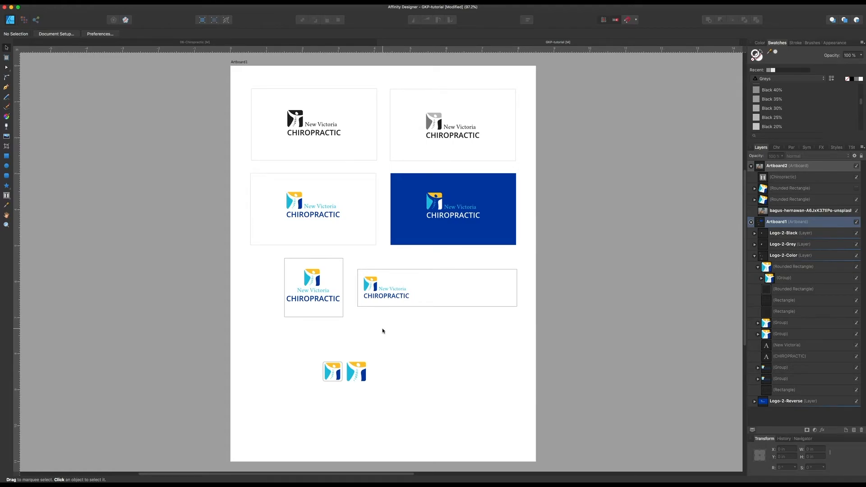
{"action": "left_click", "coordinate": [324, 134]}
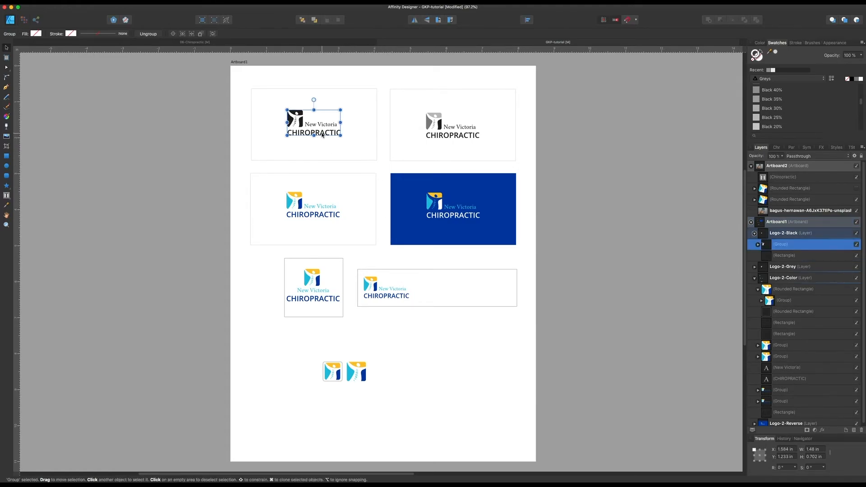
{"action": "key", "text": "super+2"}
{"action": "scroll", "coordinate": [375, 280], "scroll_direction": "up", "scroll_amount": 5}
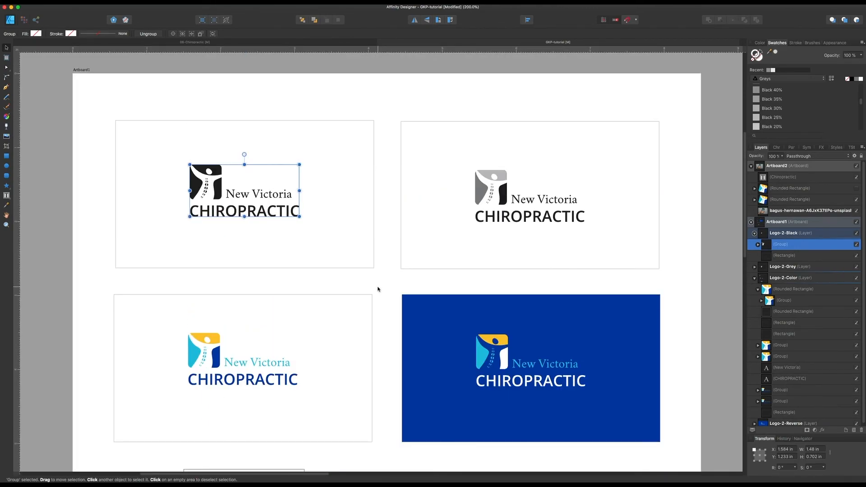
{"action": "left_click", "coordinate": [384, 285]}
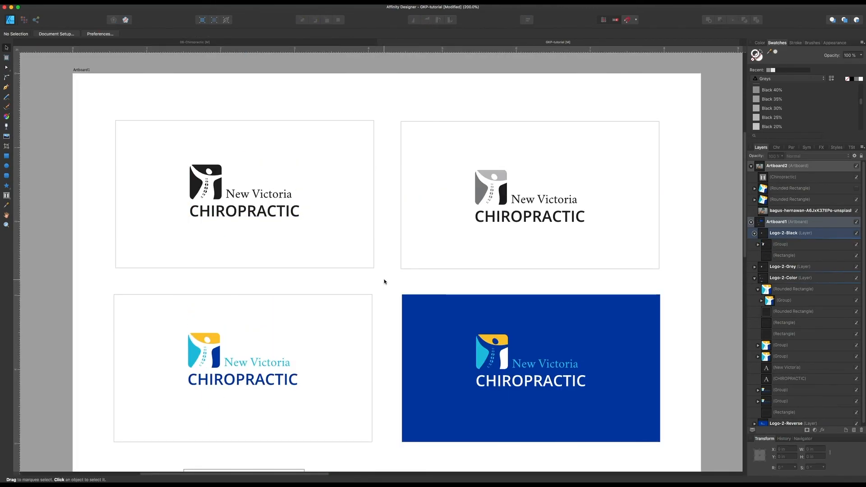